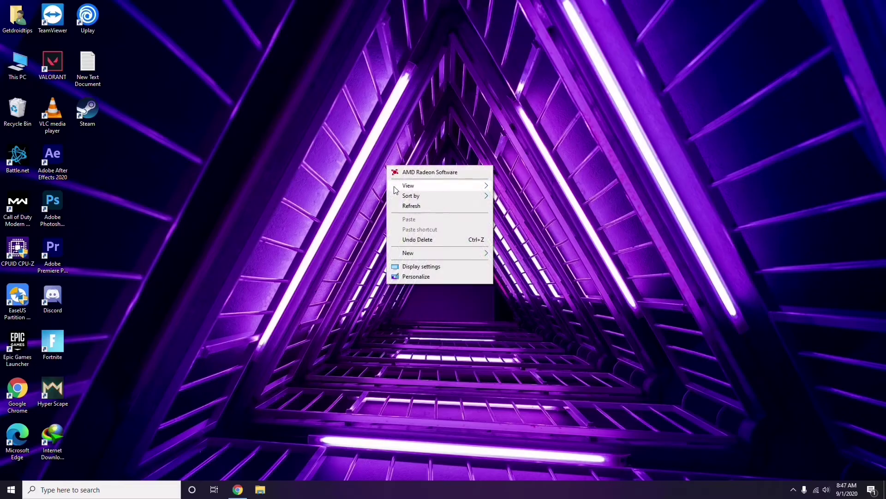
Refresh the Windows desktop, then bring up the This PC shortcut menu.
left_click(409, 208)
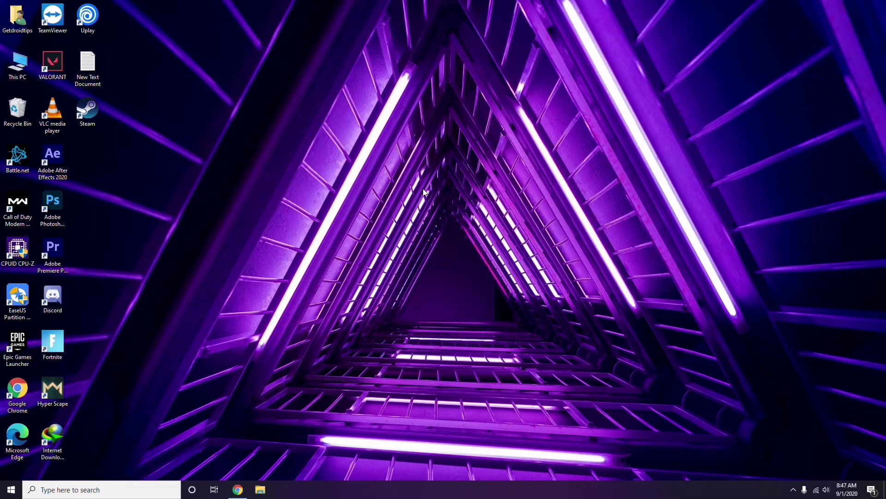
right_click(337, 130)
left_click(358, 169)
right_click(19, 76)
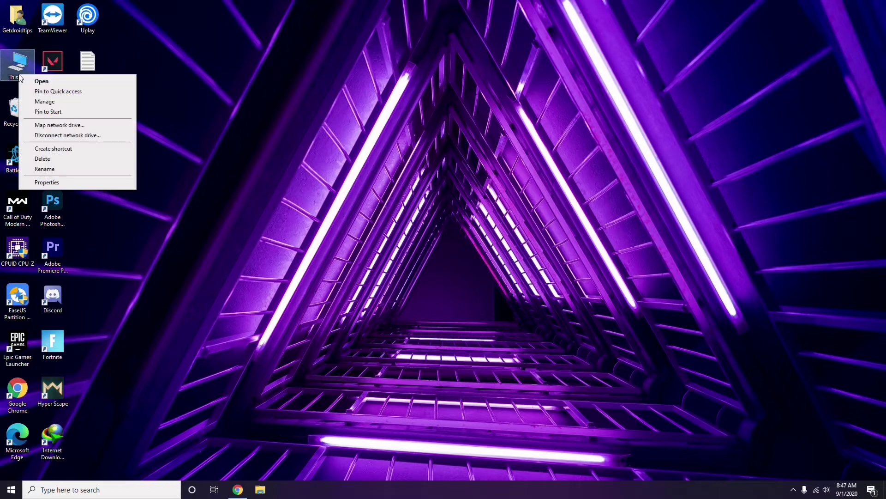
Review the device list in Computer Management's Device Manager, then close the window.
left_click(48, 102)
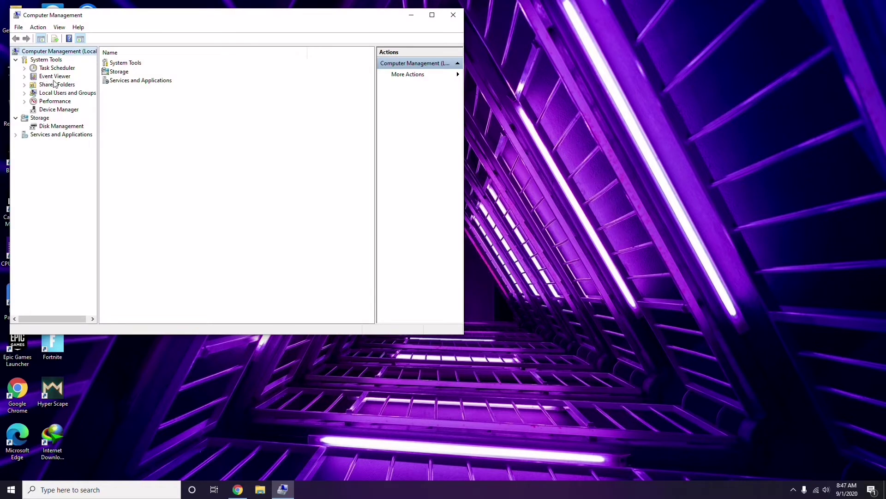
left_click(55, 110)
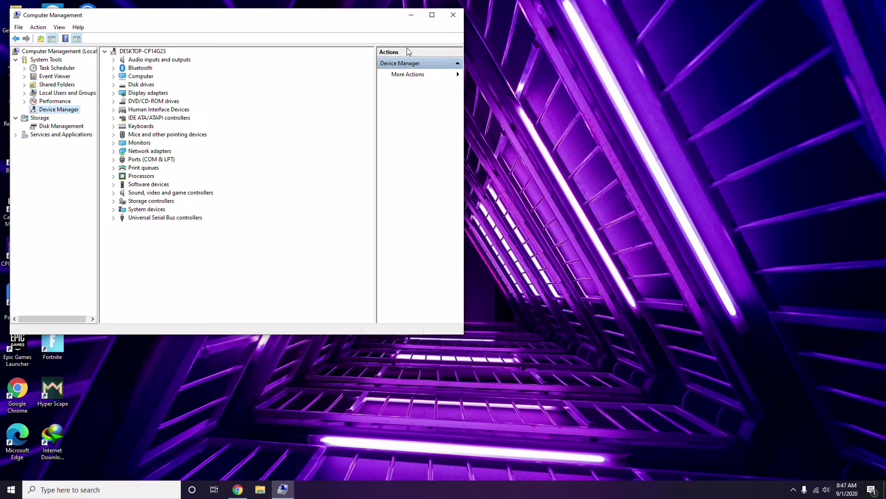
left_click(454, 15)
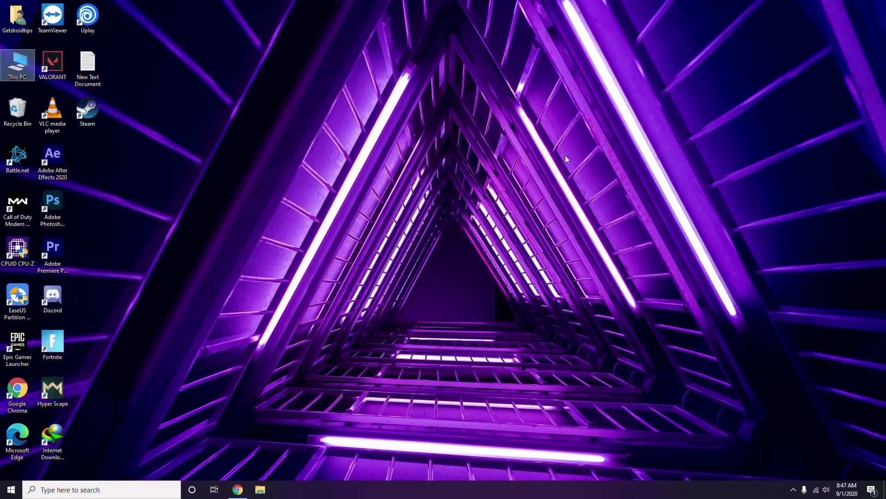
left_click(795, 496)
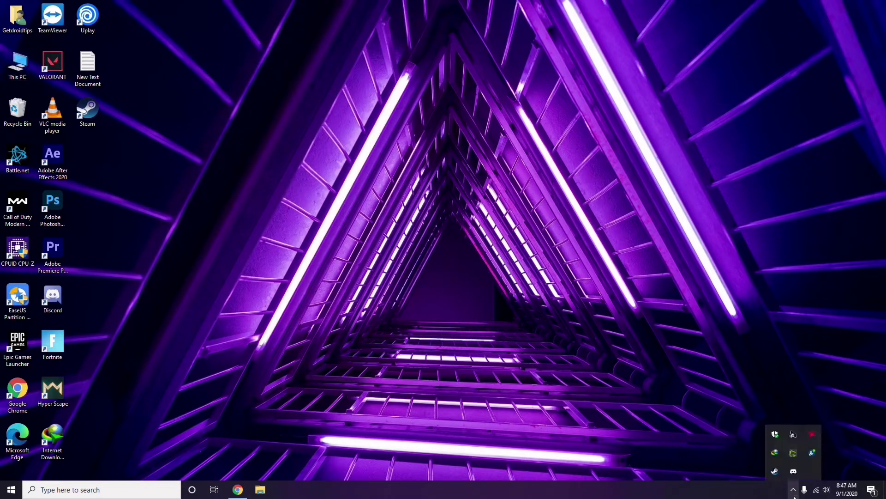
left_click(814, 439)
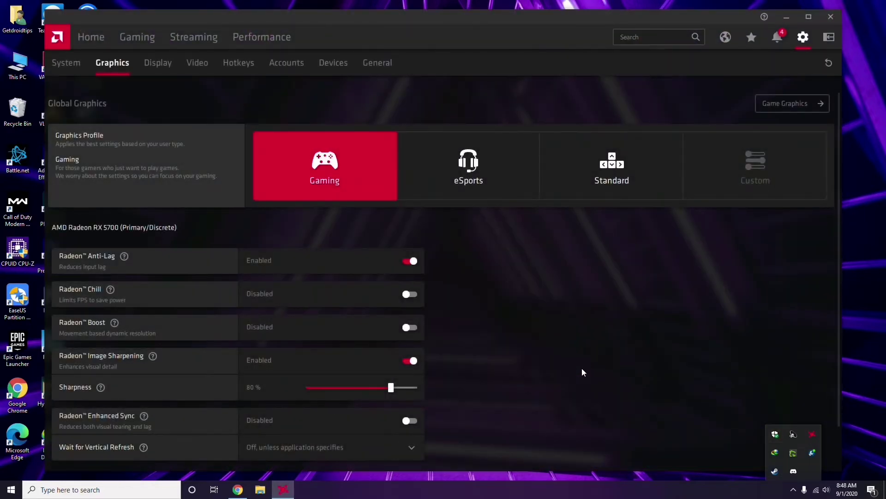
left_click(76, 66)
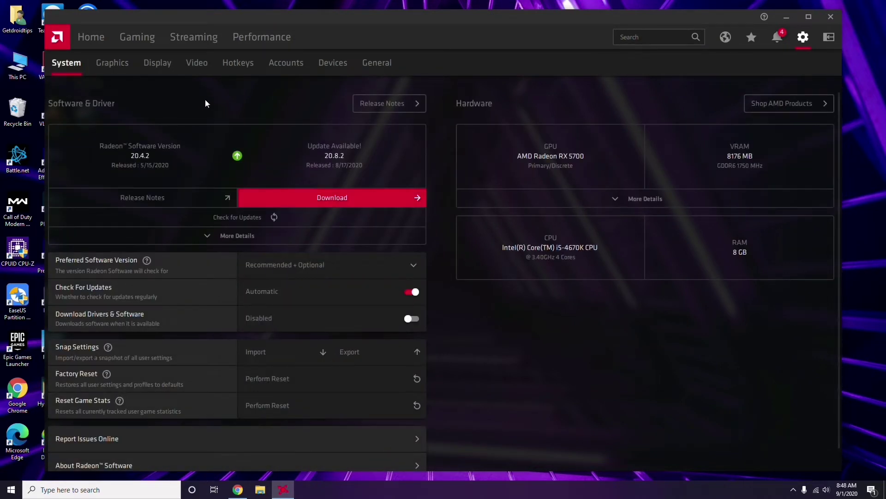
left_click(109, 65)
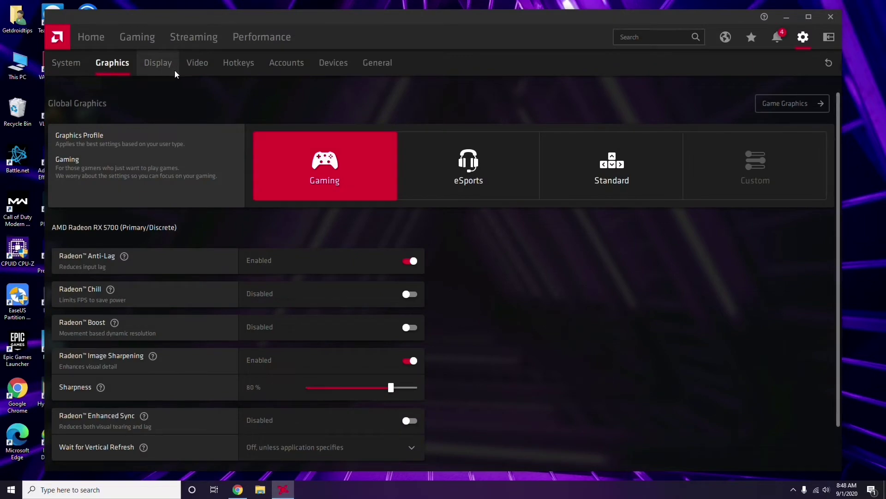
left_click(167, 70)
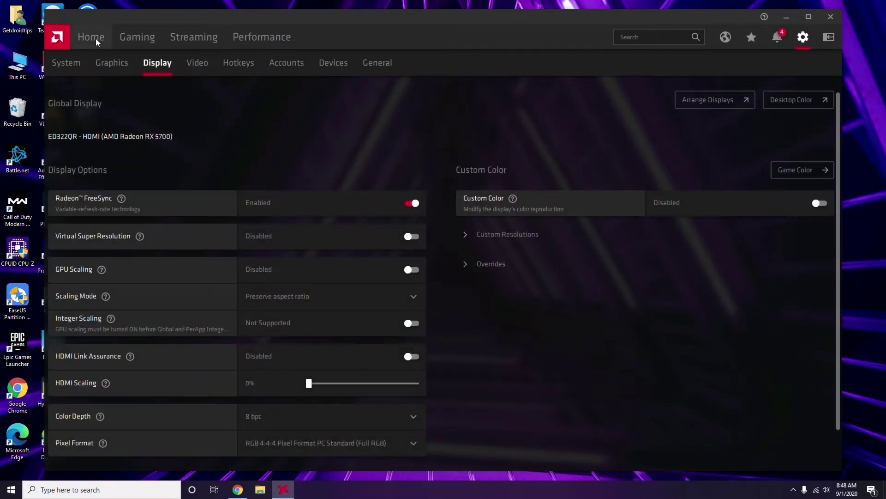
left_click(97, 40)
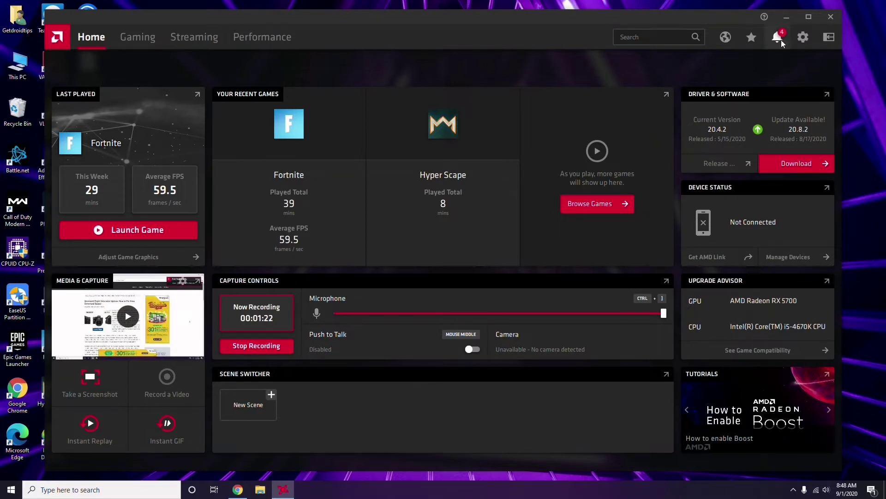
left_click(834, 18)
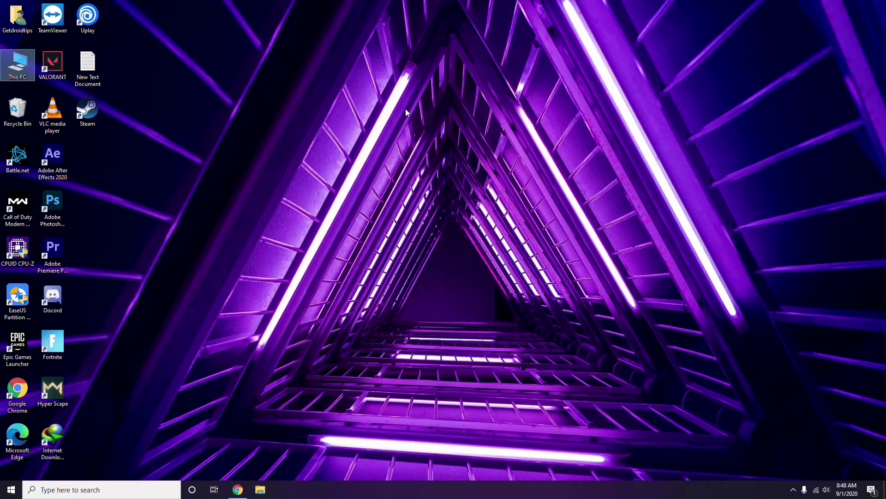
Refresh the desktop and launch Steam.
right_click(186, 121)
left_click(201, 162)
double_click(91, 120)
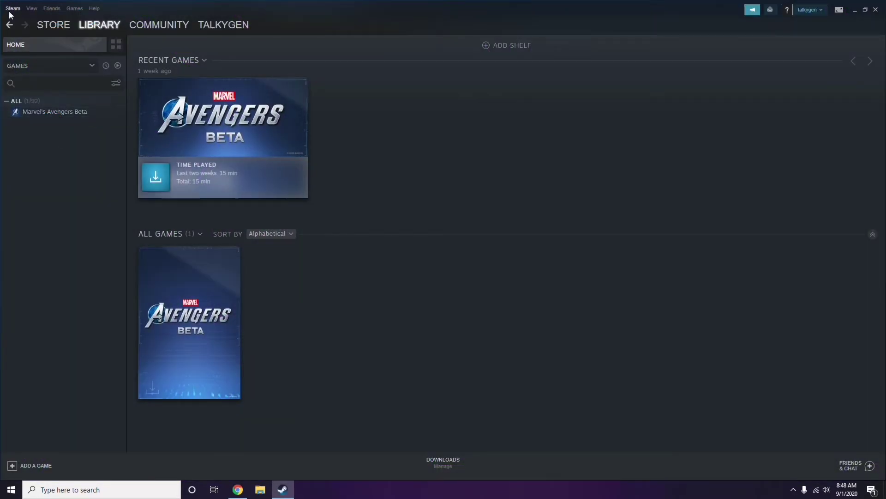
Disable the Steam Overlay while in-game in Steam Settings, save with OK, and close Steam.
left_click(12, 9)
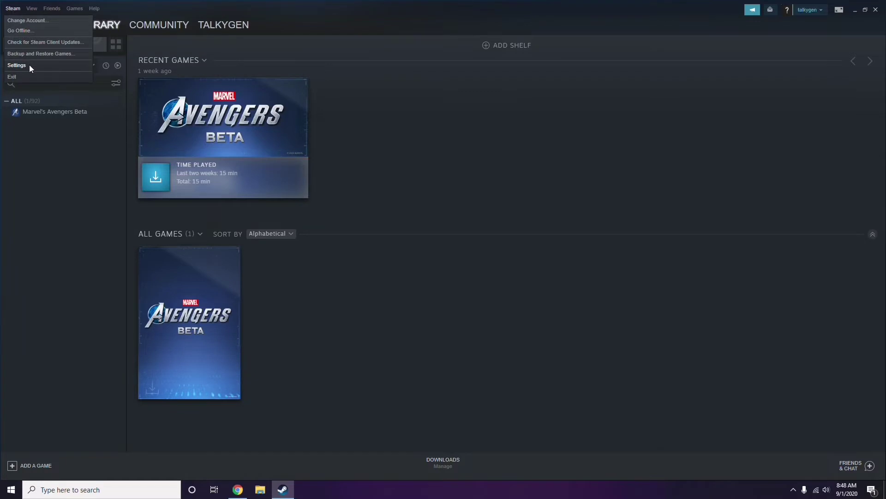
left_click(16, 65)
left_click_drag(538, 176, 492, 104)
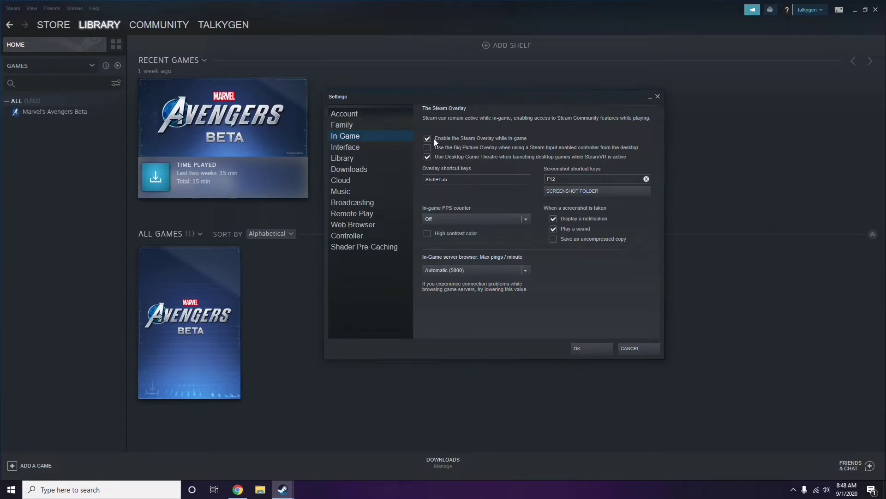
left_click(471, 140)
left_click(583, 349)
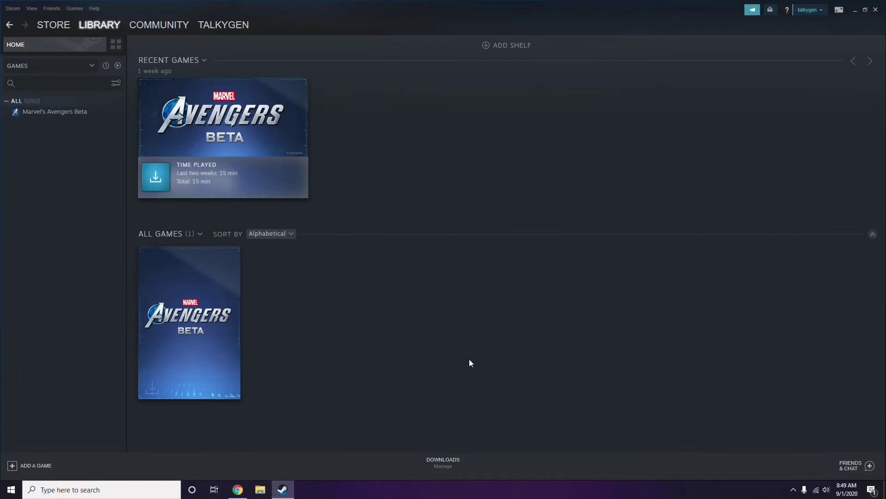
left_click(876, 9)
right_click(362, 150)
Refresh the desktop, launch Discord, and open User Settings on My Account.
left_click(384, 188)
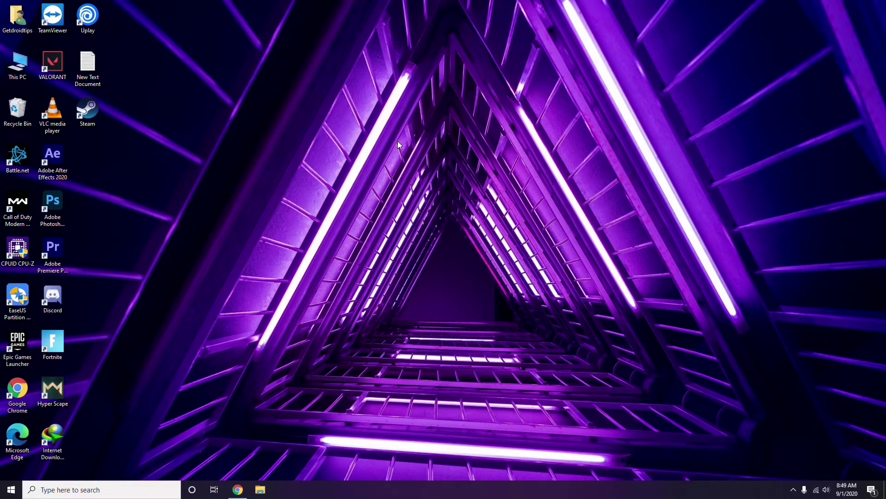
left_click(61, 296)
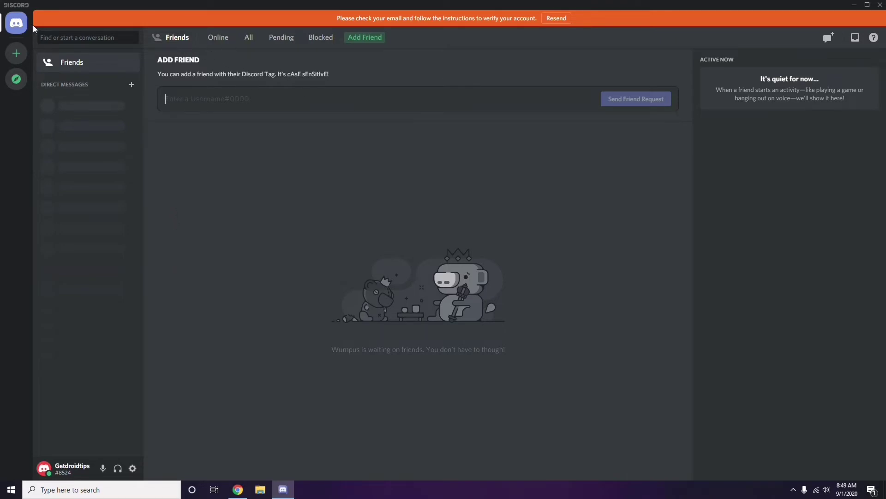
left_click(133, 468)
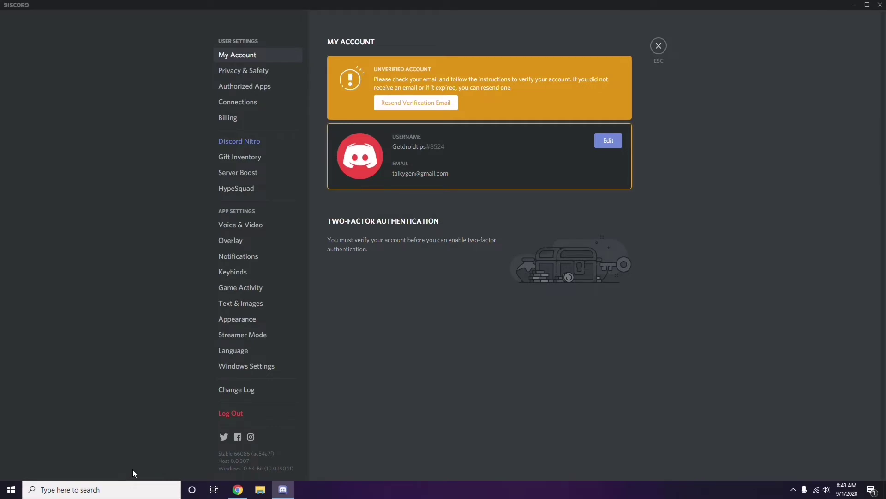
Switch off the OpenH264 Video Codec under Voice & Video Advanced, then go to Overlay settings.
left_click(236, 225)
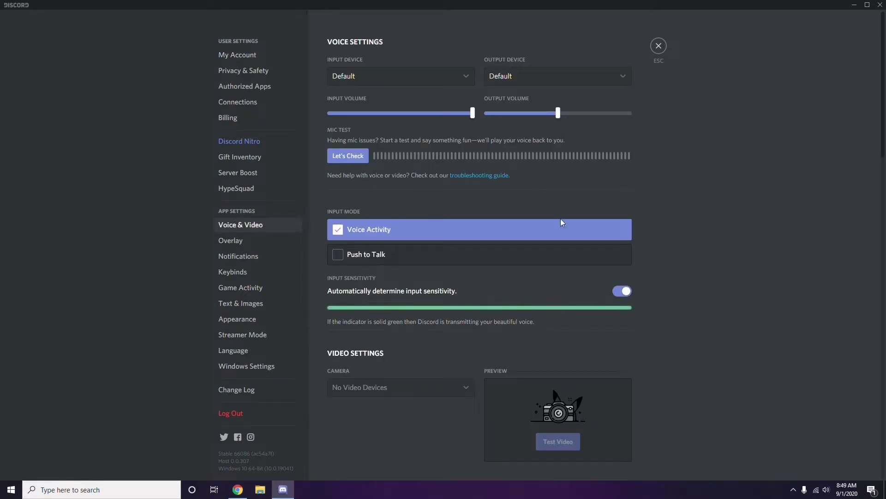
scroll(676, 221, "down", 2)
scroll(677, 224, "down", 6)
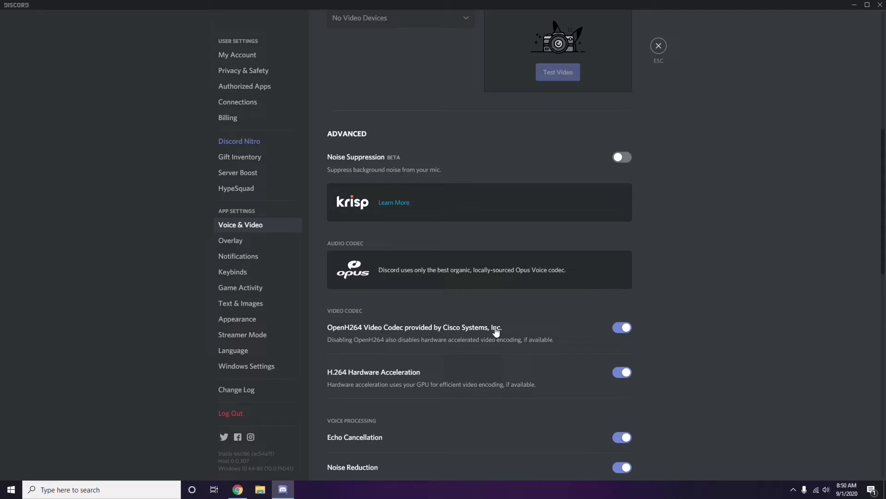
left_click(621, 327)
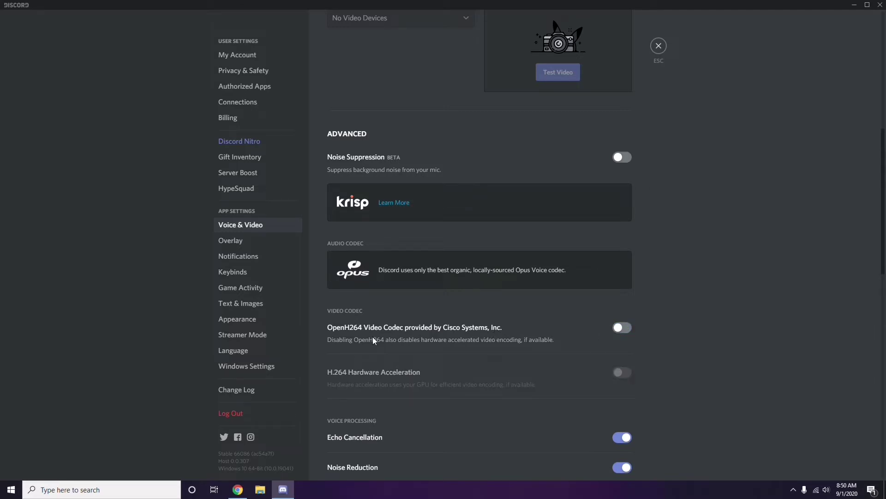
scroll(457, 331, "down", 2)
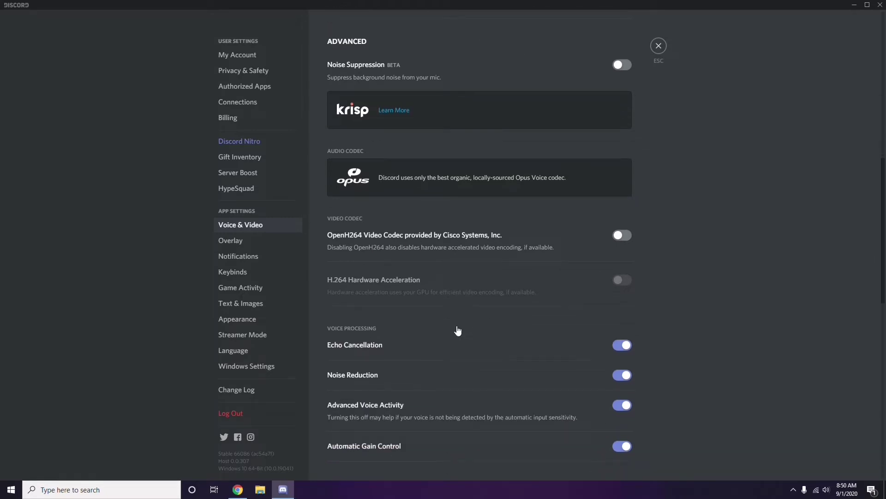
scroll(458, 331, "down", 4)
scroll(457, 329, "up", 1)
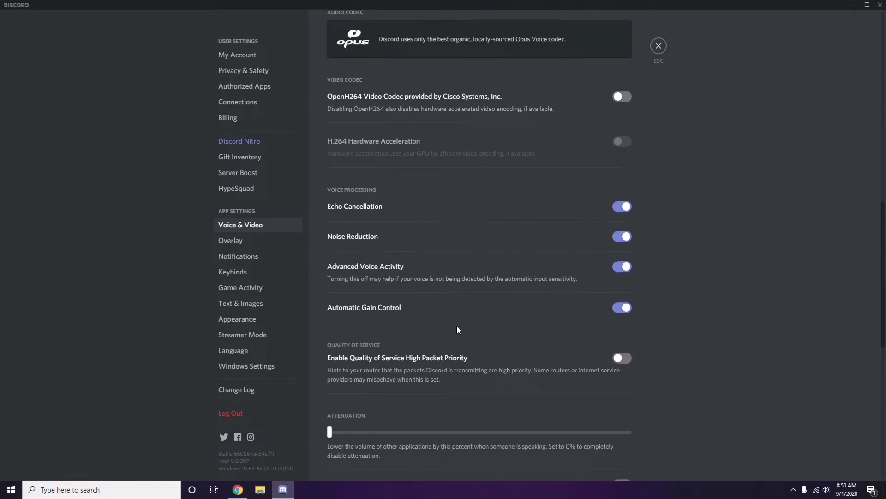
left_click(231, 242)
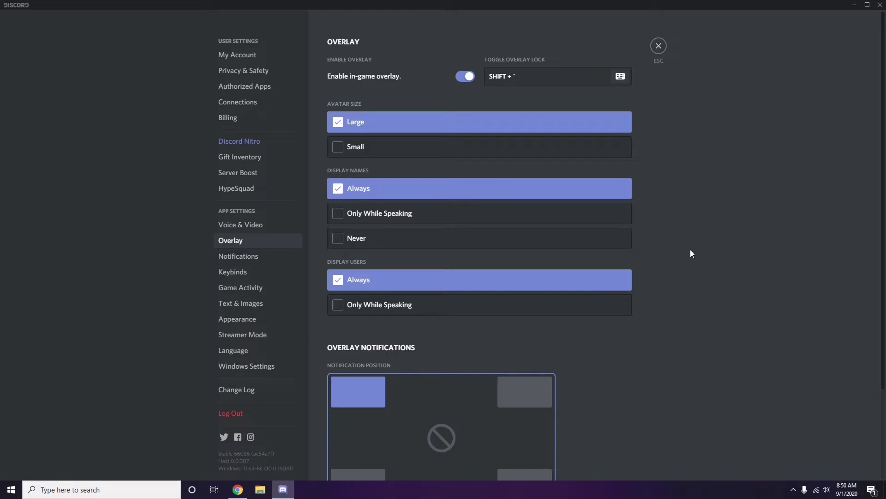
Switch off the Enable in-game overlay toggle on Discord's Overlay page.
scroll(686, 246, "down", 2)
scroll(687, 246, "up", 2)
left_click(462, 79)
Turn off Hardware Acceleration under Appearance Advanced and confirm relaunching Discord.
left_click(244, 322)
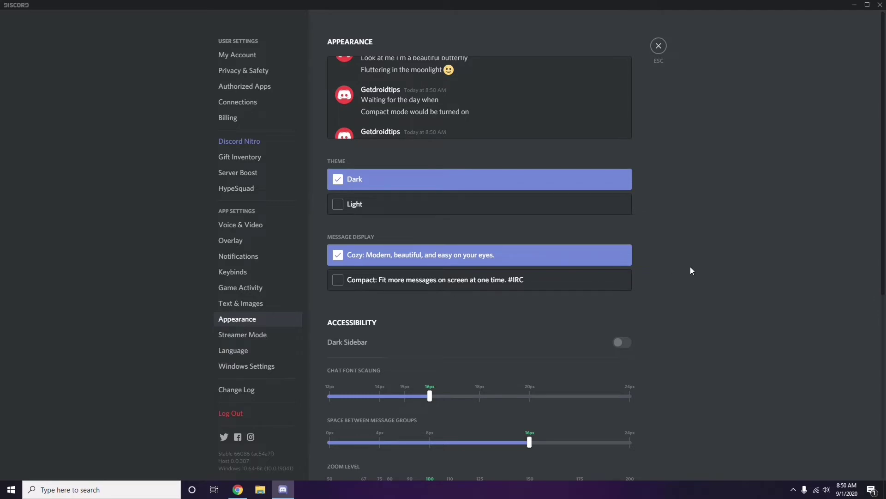
scroll(691, 267, "down", 6)
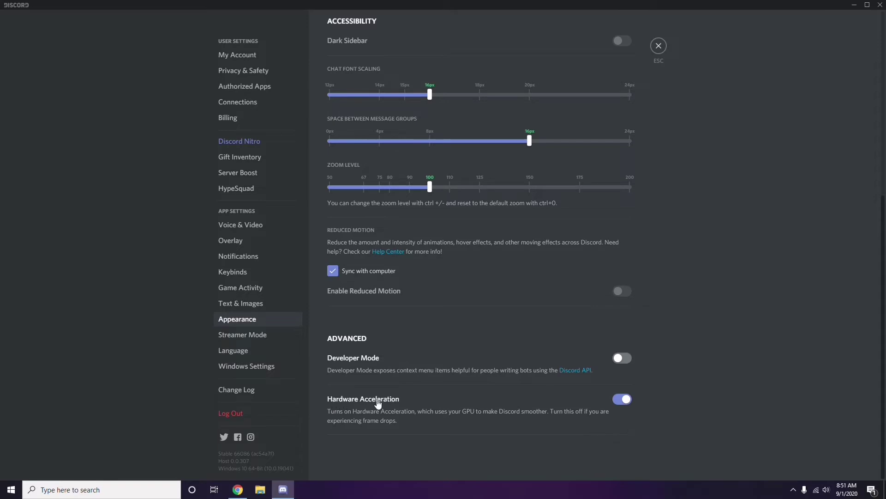
left_click(621, 398)
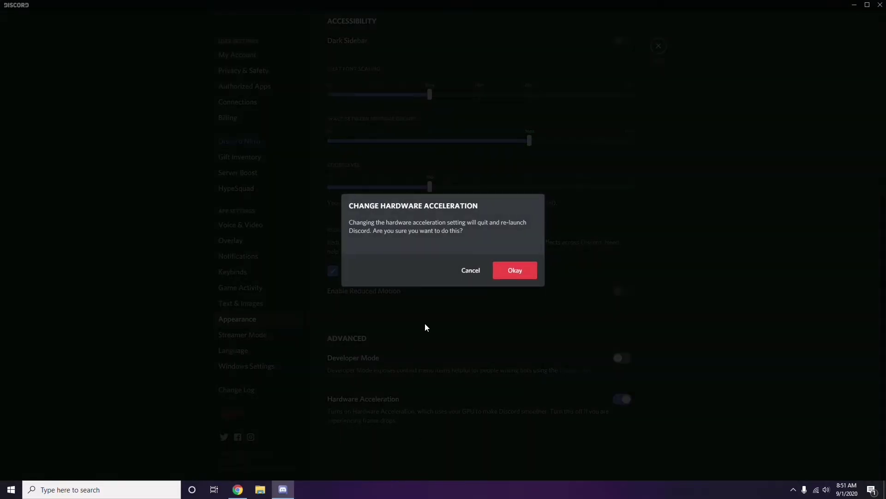
left_click(507, 271)
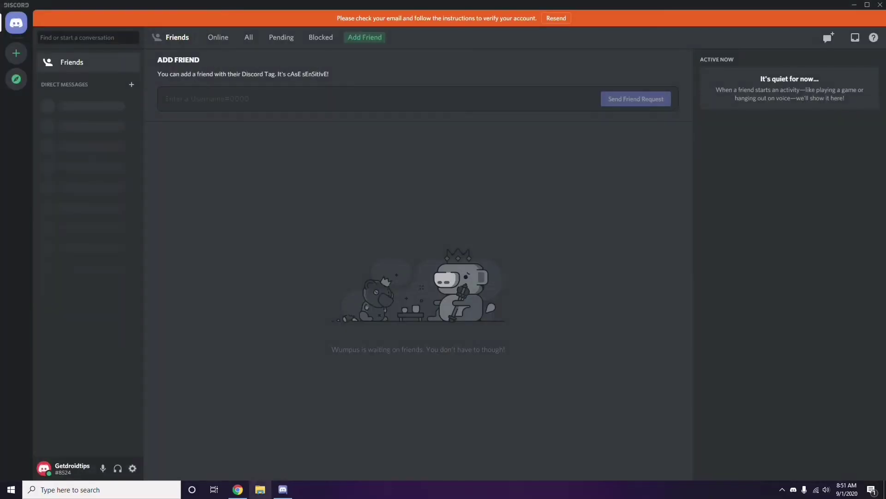
Minimize Discord and refresh the Windows desktop.
left_click(855, 6)
right_click(353, 119)
left_click(375, 159)
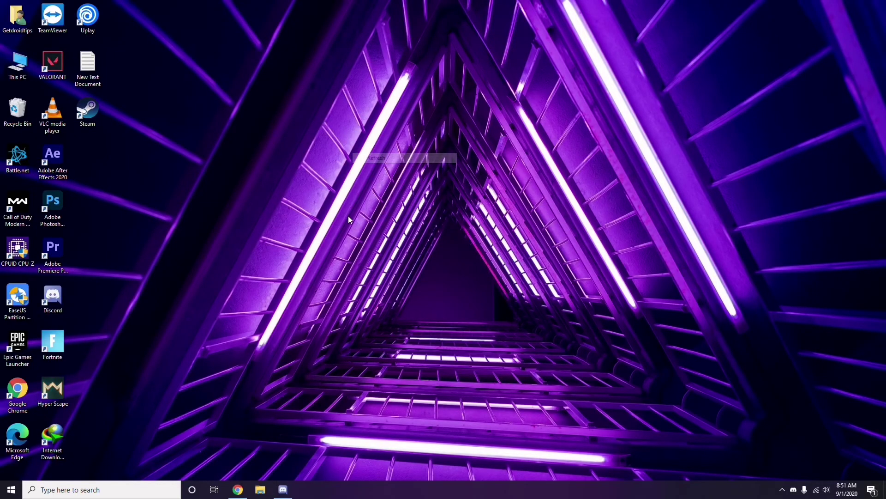